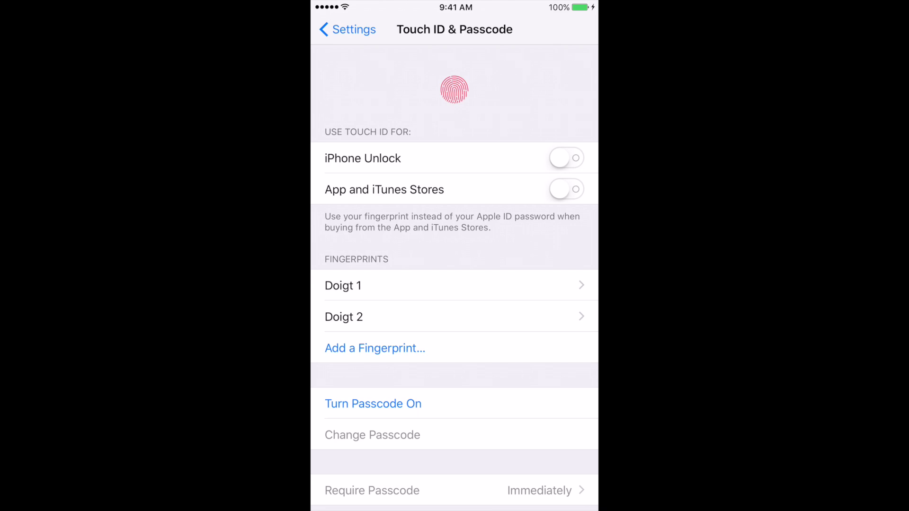
Enable Airplane Mode from Control Center and close the toggles panel
drag(454, 508, 455, 213)
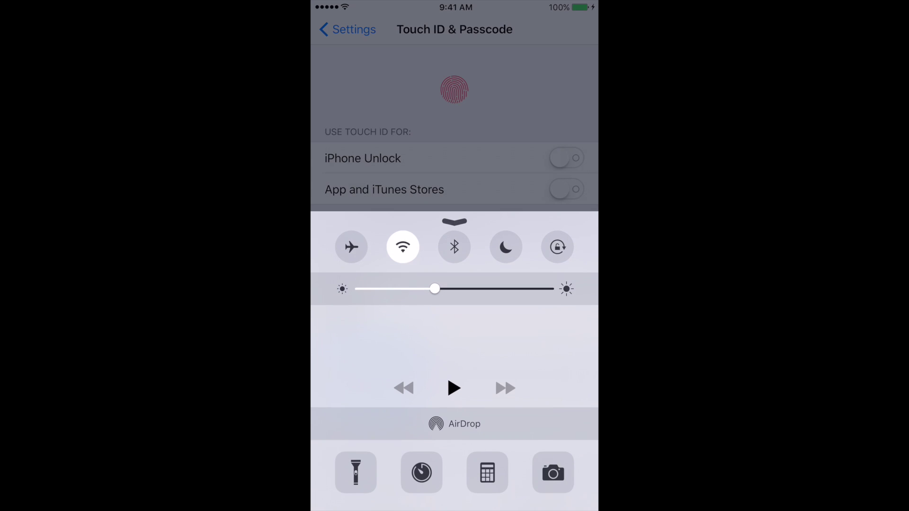
click(351, 248)
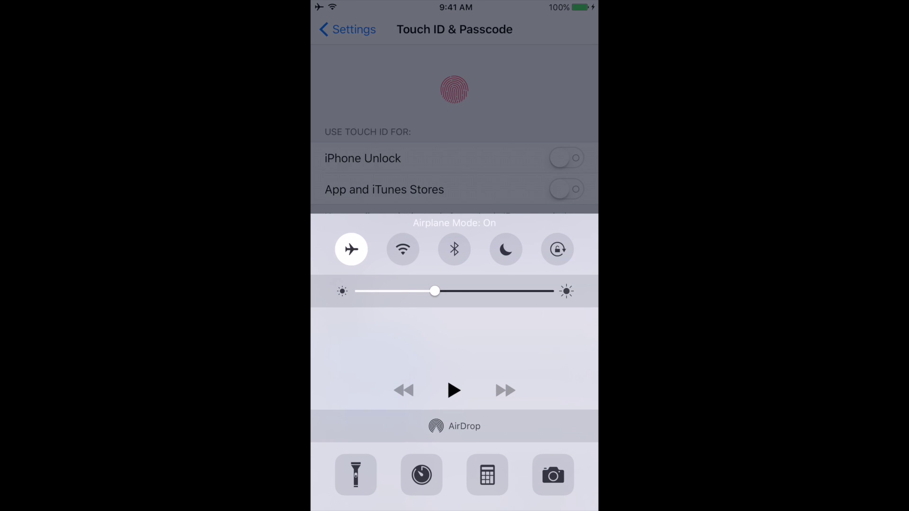
drag(454, 221, 455, 508)
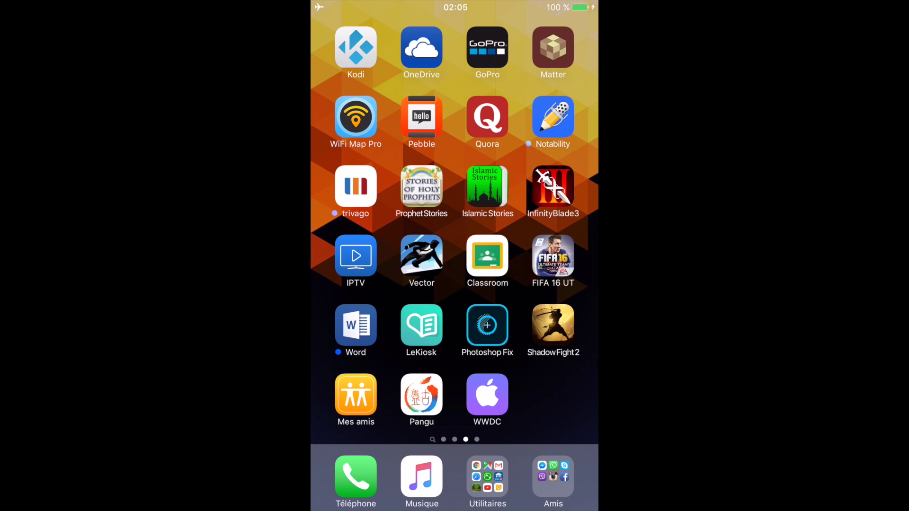
Launch the Pangu app from the home screen and accept its photo library request
click(421, 394)
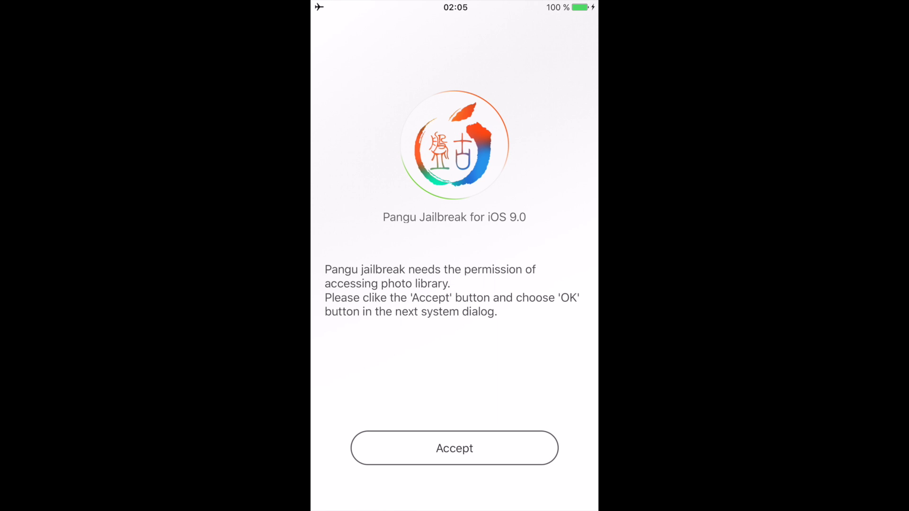
click(455, 448)
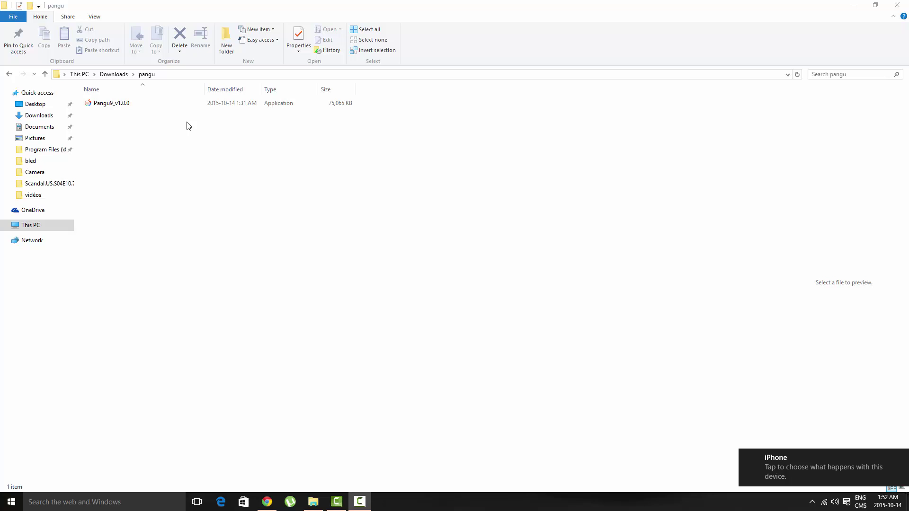
Run Pangu9_v1.0.0 from the Downloads pangu folder
click(128, 109)
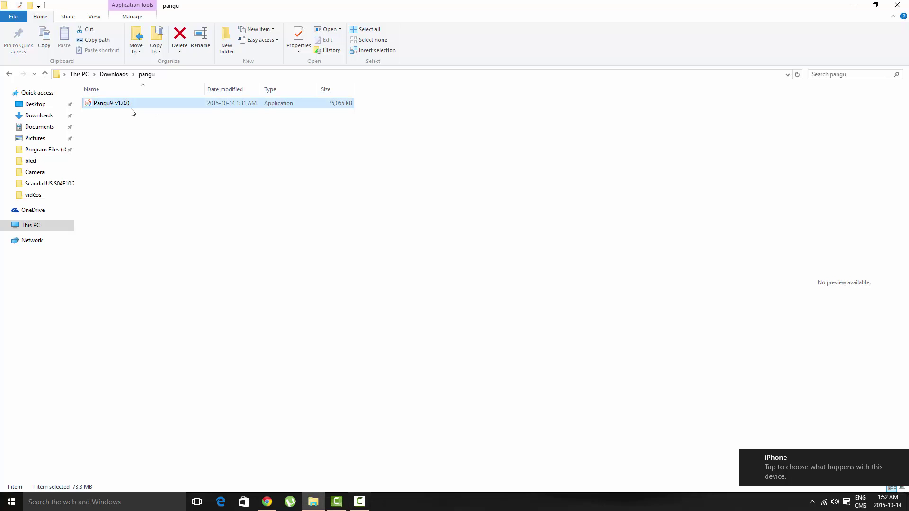
click(146, 145)
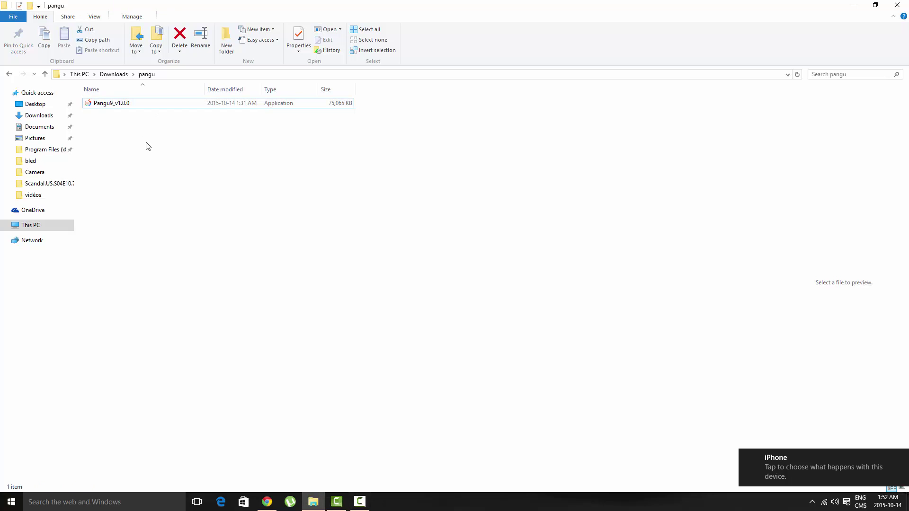
click(125, 108)
double_click(125, 109)
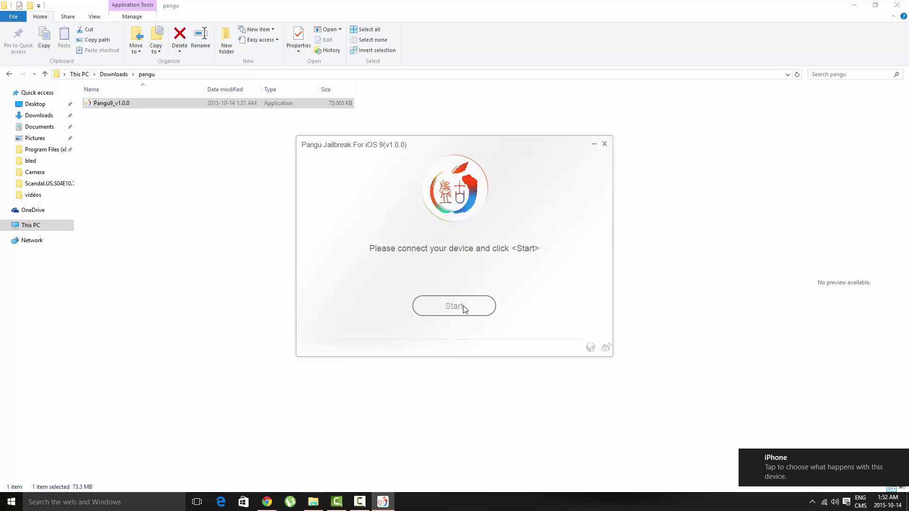
Dismiss the iPhone notification and start the jailbreak, letting Pangu back up the device
click(854, 473)
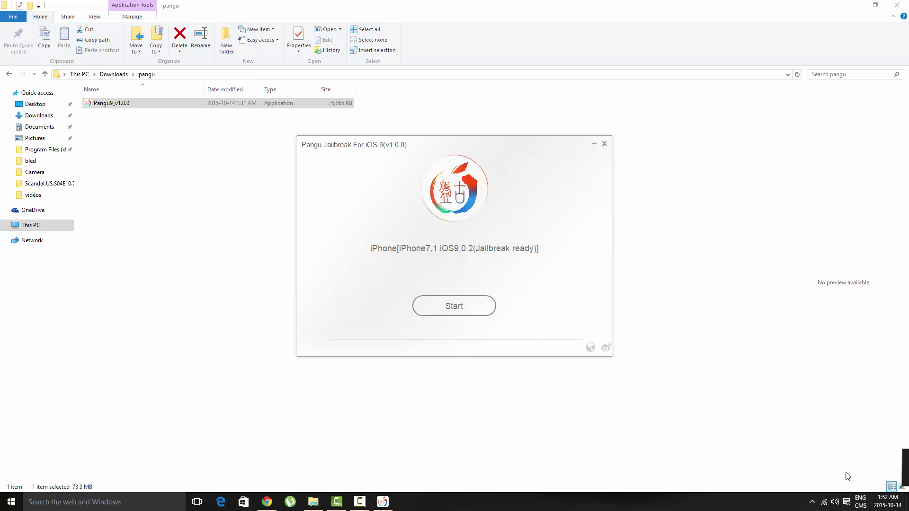
click(453, 306)
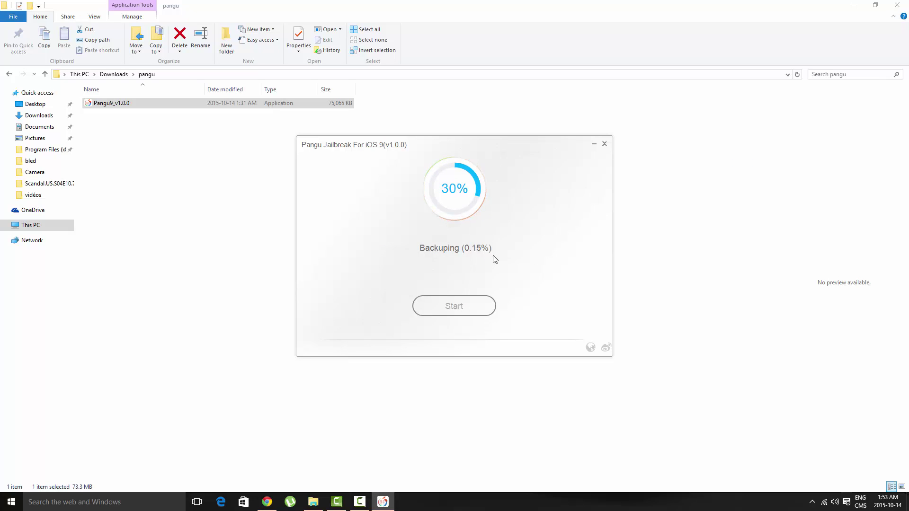